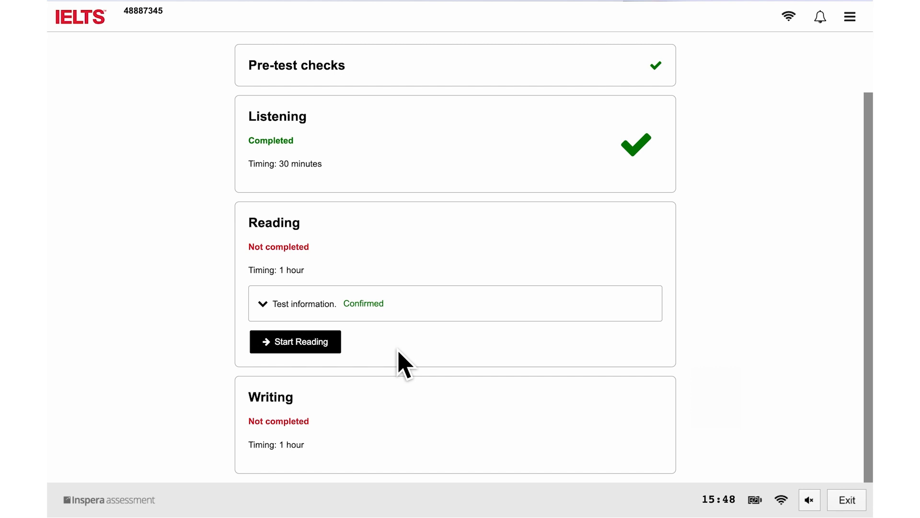
# Confirm the Reading test information so the Marie Curie passage and questions 1–6 appear
pyautogui.click(313, 341)
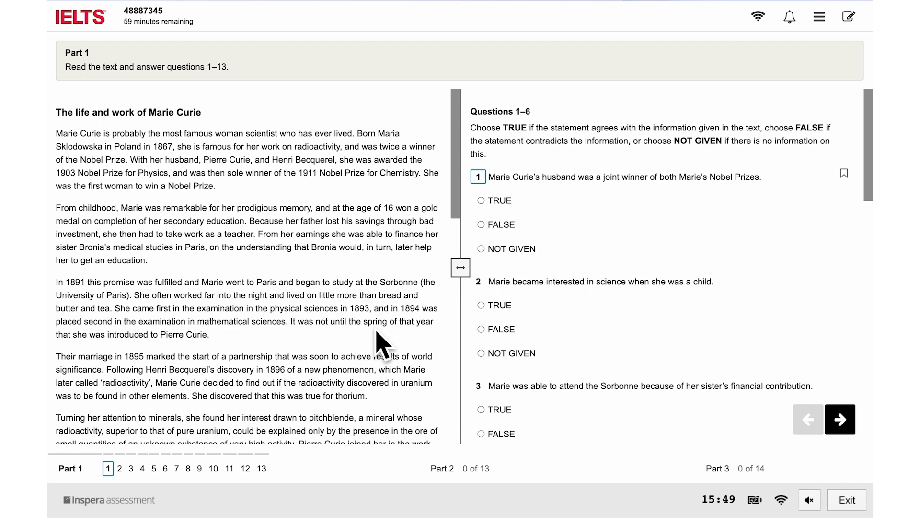
pyautogui.moveTo(455, 216)
pyautogui.mouseDown()
pyautogui.moveTo(451, 257)
pyautogui.moveTo(454, 101)
pyautogui.mouseUp()
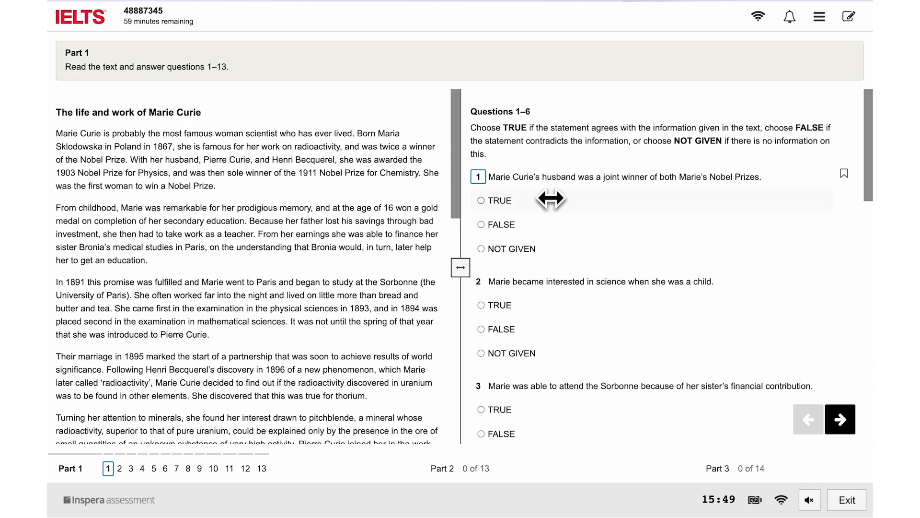
pyautogui.moveTo(868, 144)
pyautogui.mouseDown()
pyautogui.moveTo(873, 324)
pyautogui.moveTo(868, 116)
pyautogui.mouseUp()
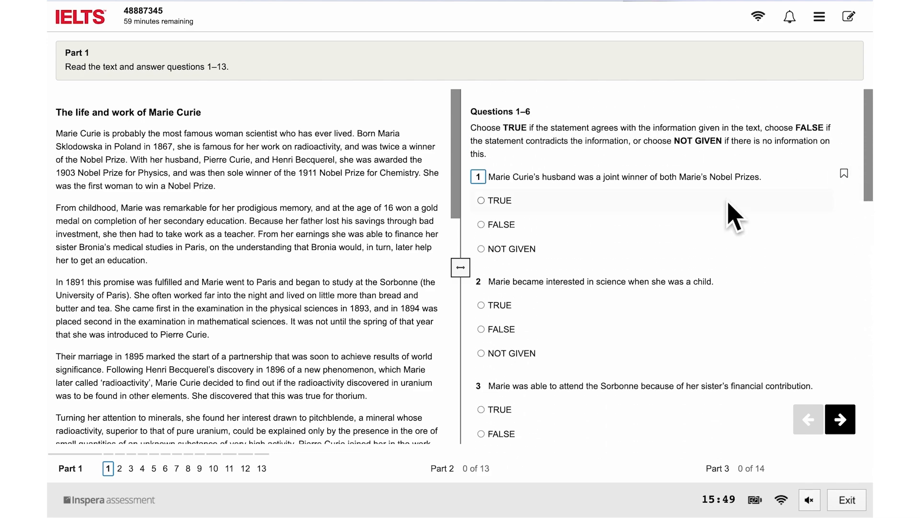
# Drag the split divider so the Marie Curie passage gets more width beside the questions
pyautogui.moveTo(460, 267)
pyautogui.mouseDown()
pyautogui.moveTo(541, 268)
pyautogui.moveTo(349, 276)
pyautogui.moveTo(459, 285)
pyautogui.mouseUp()
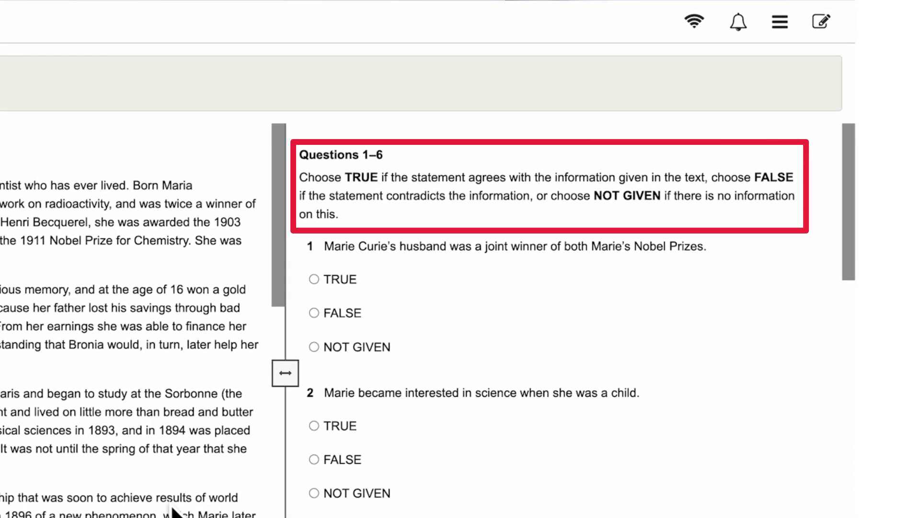
pyautogui.moveTo(848, 237)
pyautogui.mouseDown()
pyautogui.moveTo(861, 284)
pyautogui.moveTo(838, 503)
pyautogui.mouseUp()
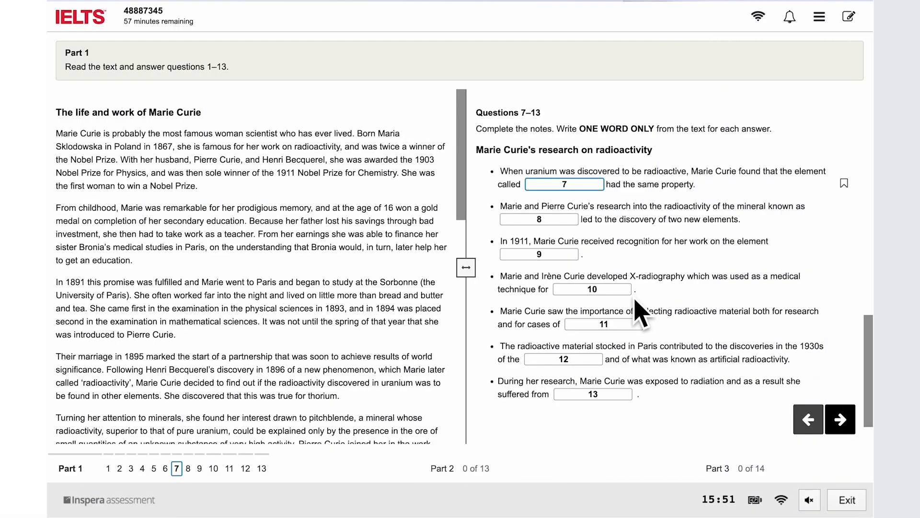
# Answer gap 10 with 'soldiers' and mark question 1 FALSE after first choosing TRUE
pyautogui.click(603, 288)
pyautogui.write('s')
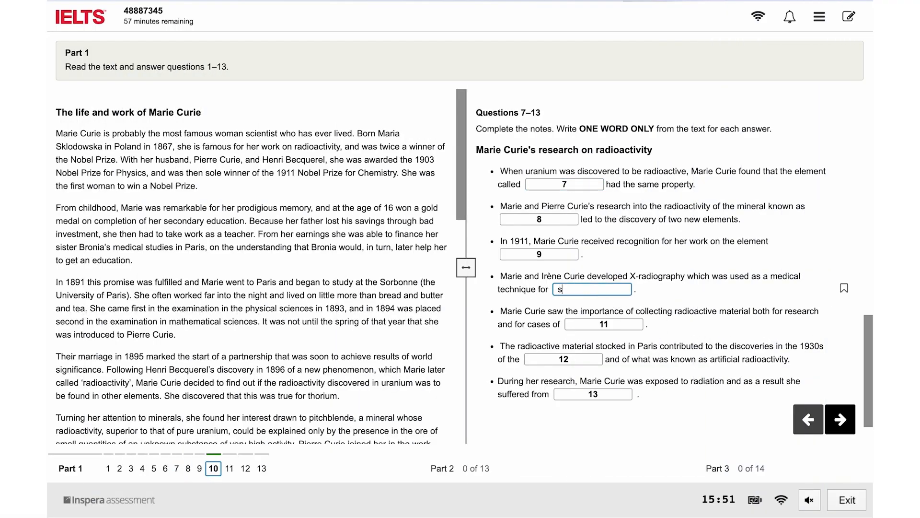
pyautogui.write('rs')
pyautogui.scroll(10, 791, 216)
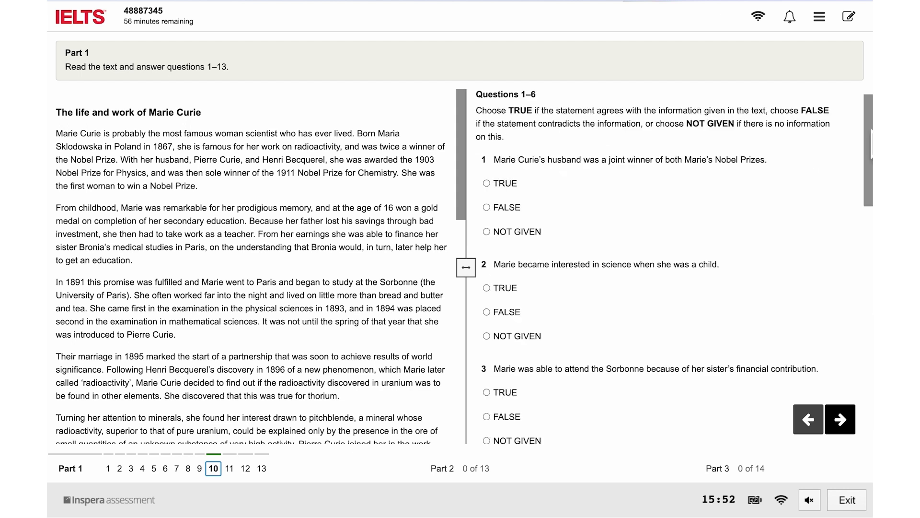
pyautogui.click(629, 189)
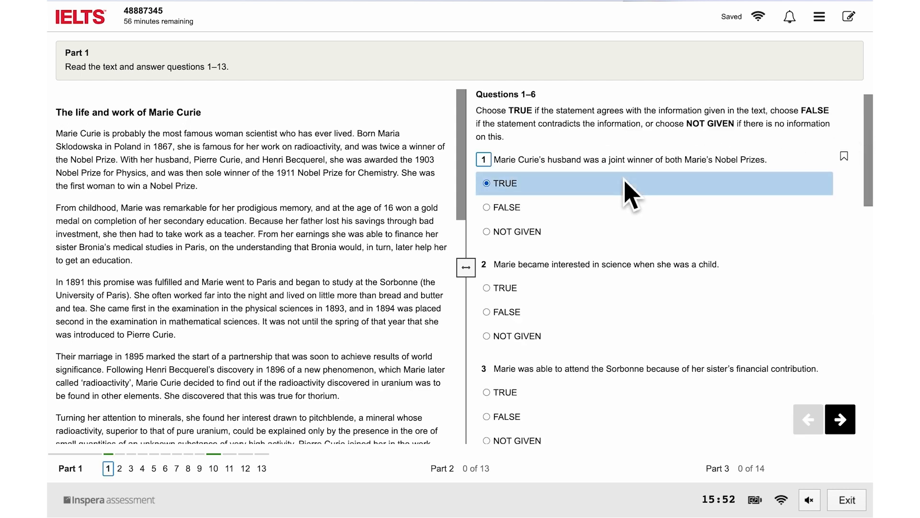
pyautogui.click(627, 212)
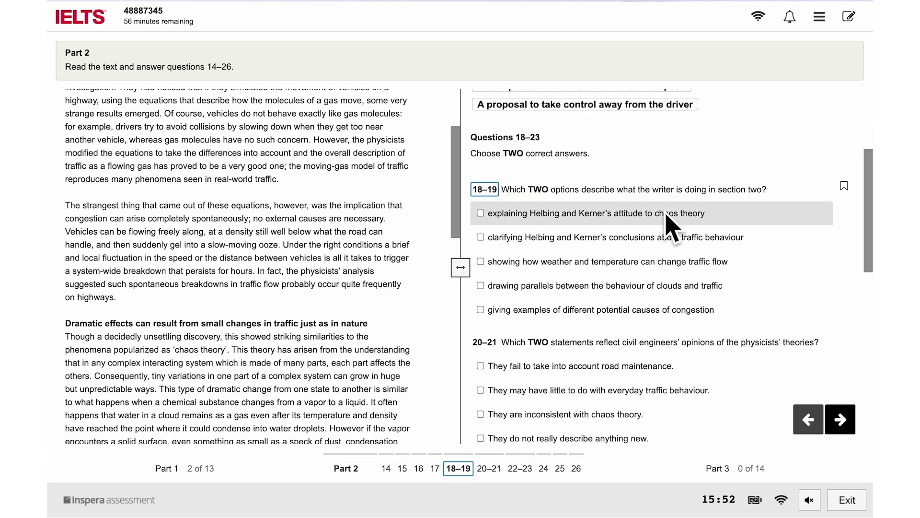
# Tick the Helbing and Kerner attitude option and the weather and temperature option for 18–19
pyautogui.click(676, 213)
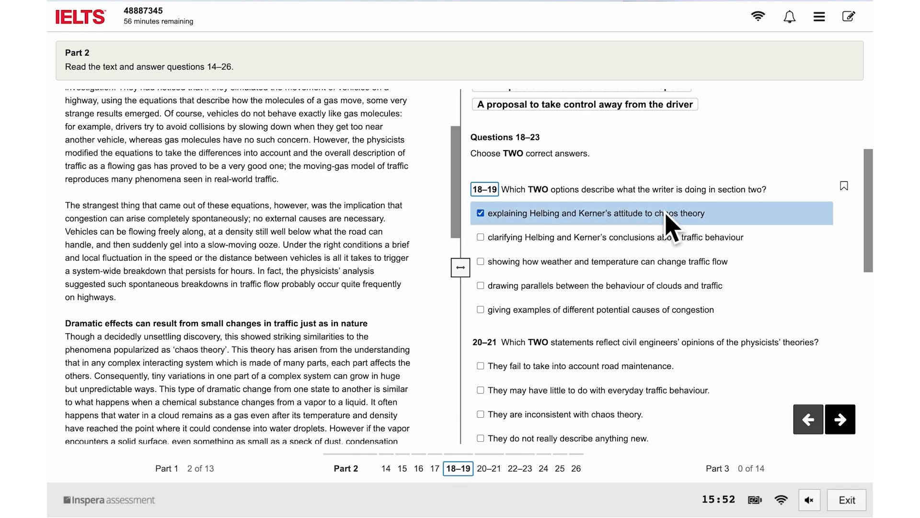
pyautogui.click(653, 261)
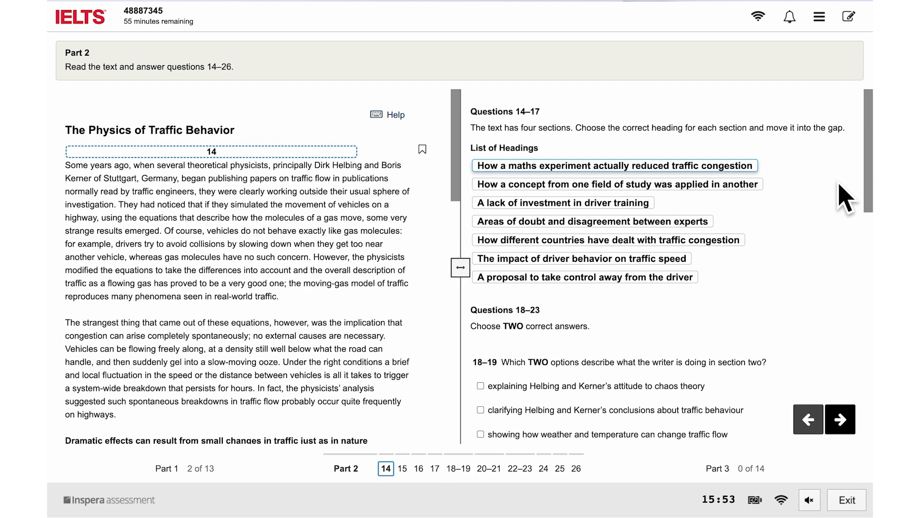
# Drop the maths experiment heading into gap 14 and select the moving-gas model sentence
pyautogui.moveTo(743, 166); pyautogui.dragTo(339, 156)
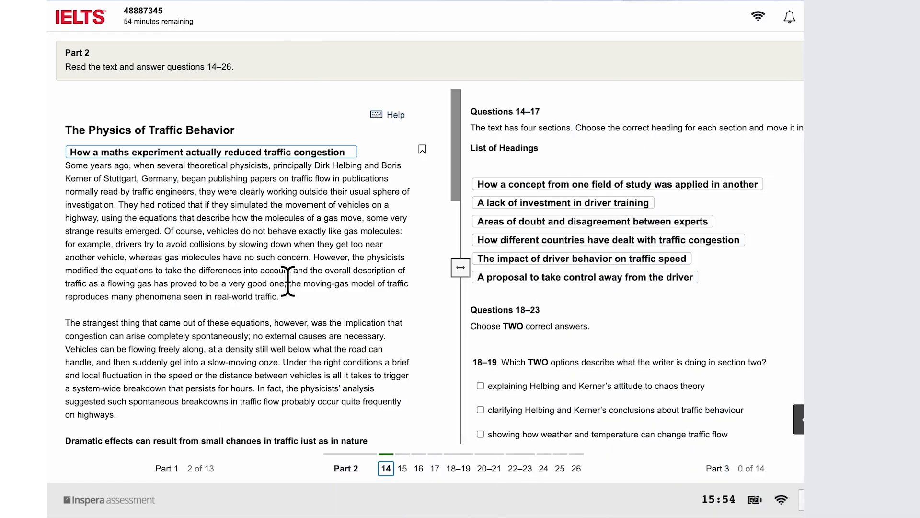
pyautogui.moveTo(289, 283); pyautogui.dragTo(286, 300)
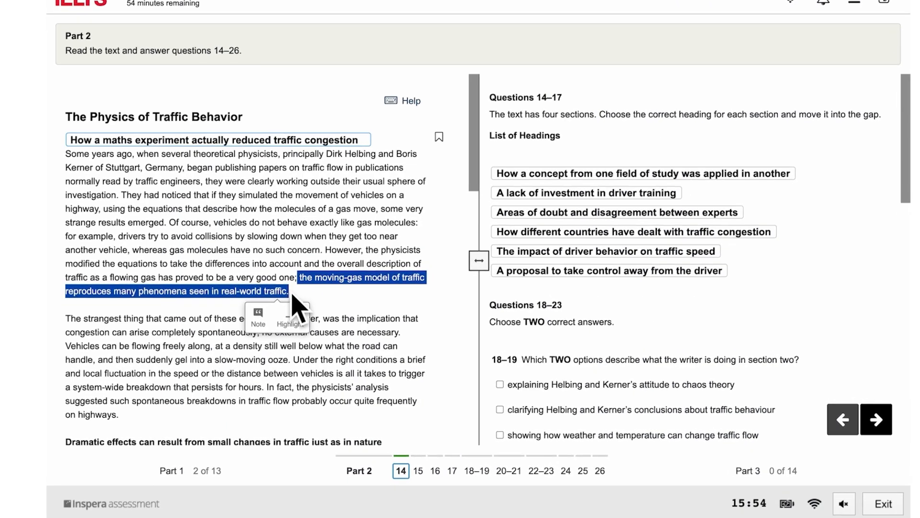